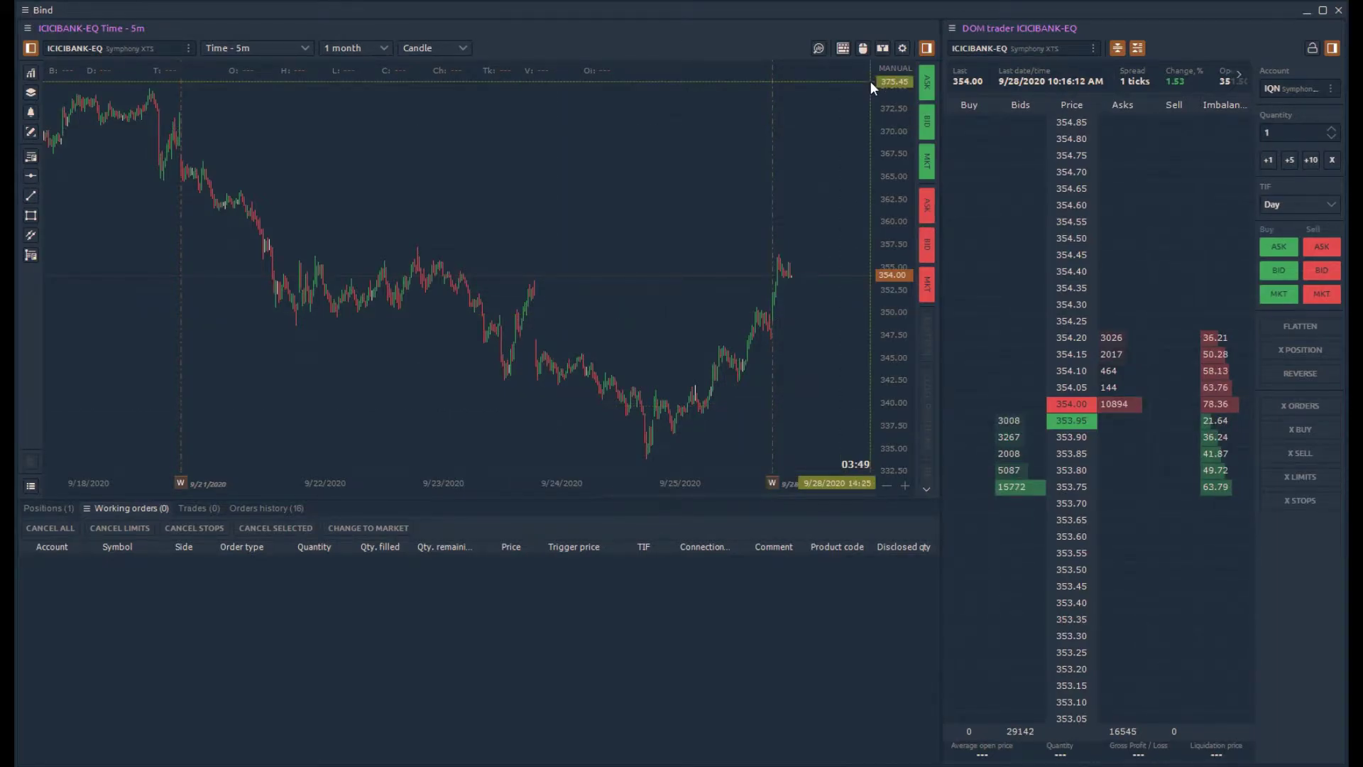
Step: Set chart order quantity to 100 and keep Day time-in-force for market, limit and stop orders
click(902, 48)
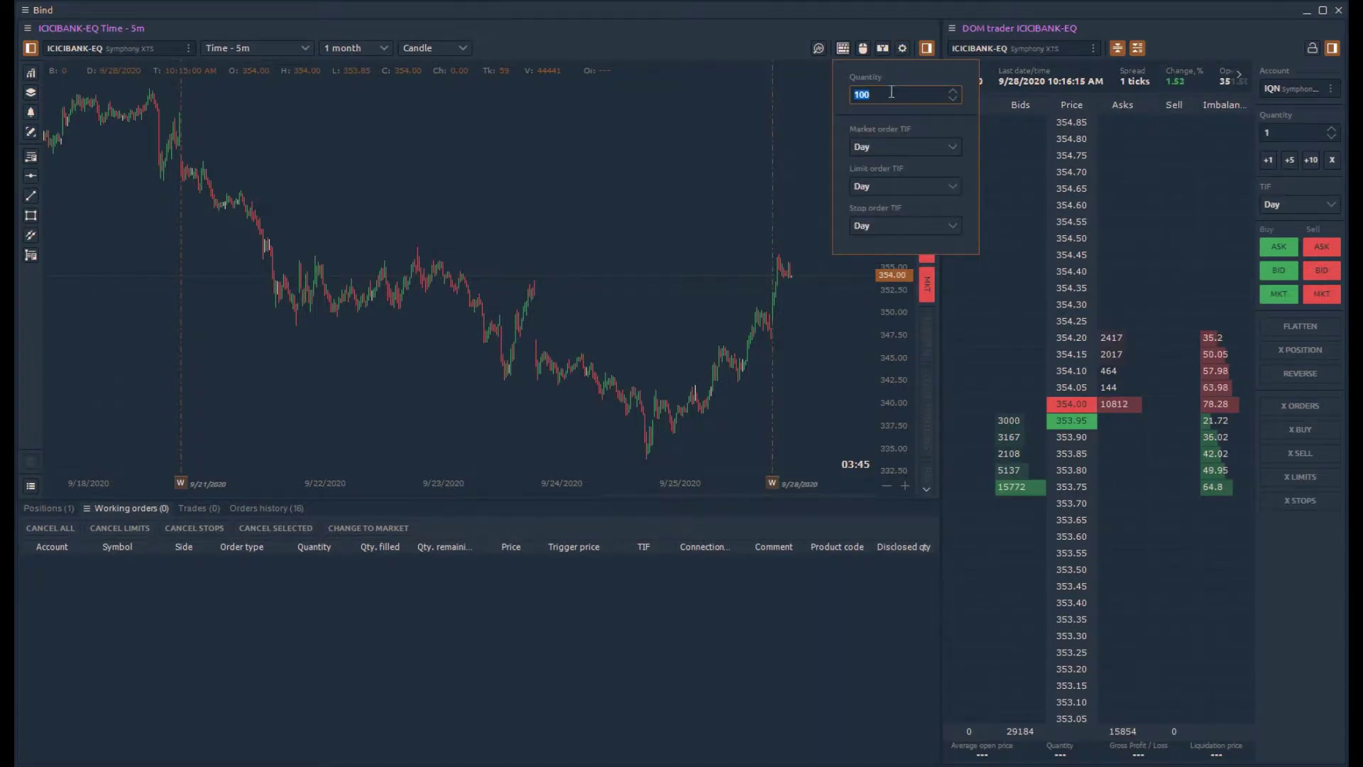
text(100)
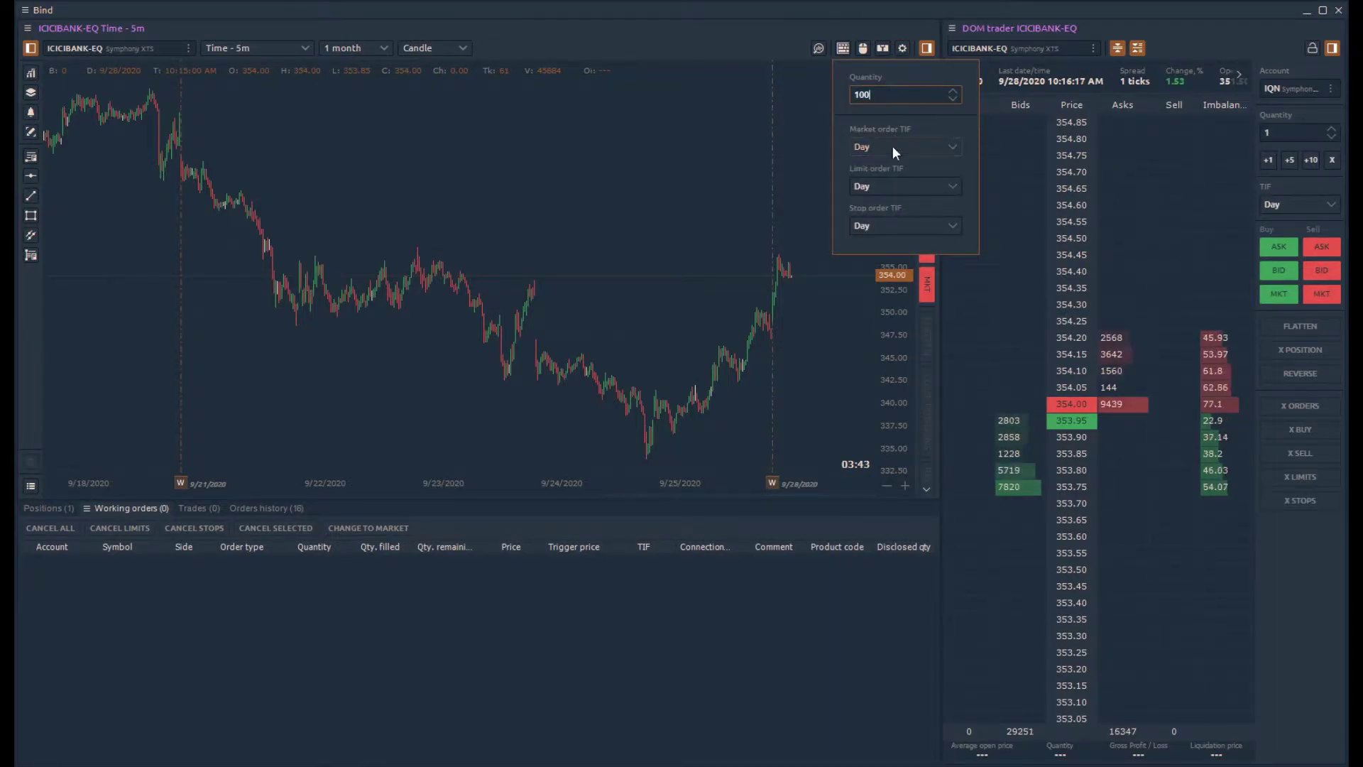
click(892, 146)
click(869, 183)
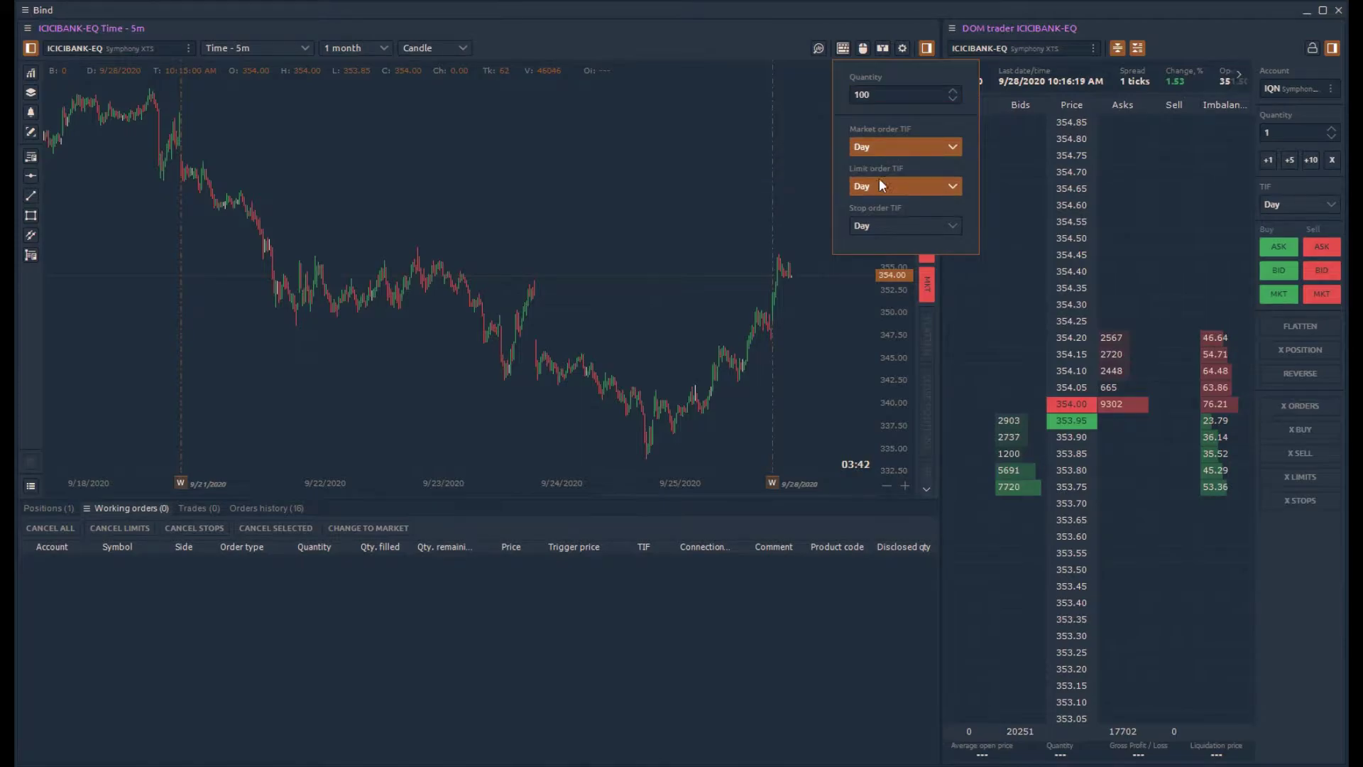
click(870, 222)
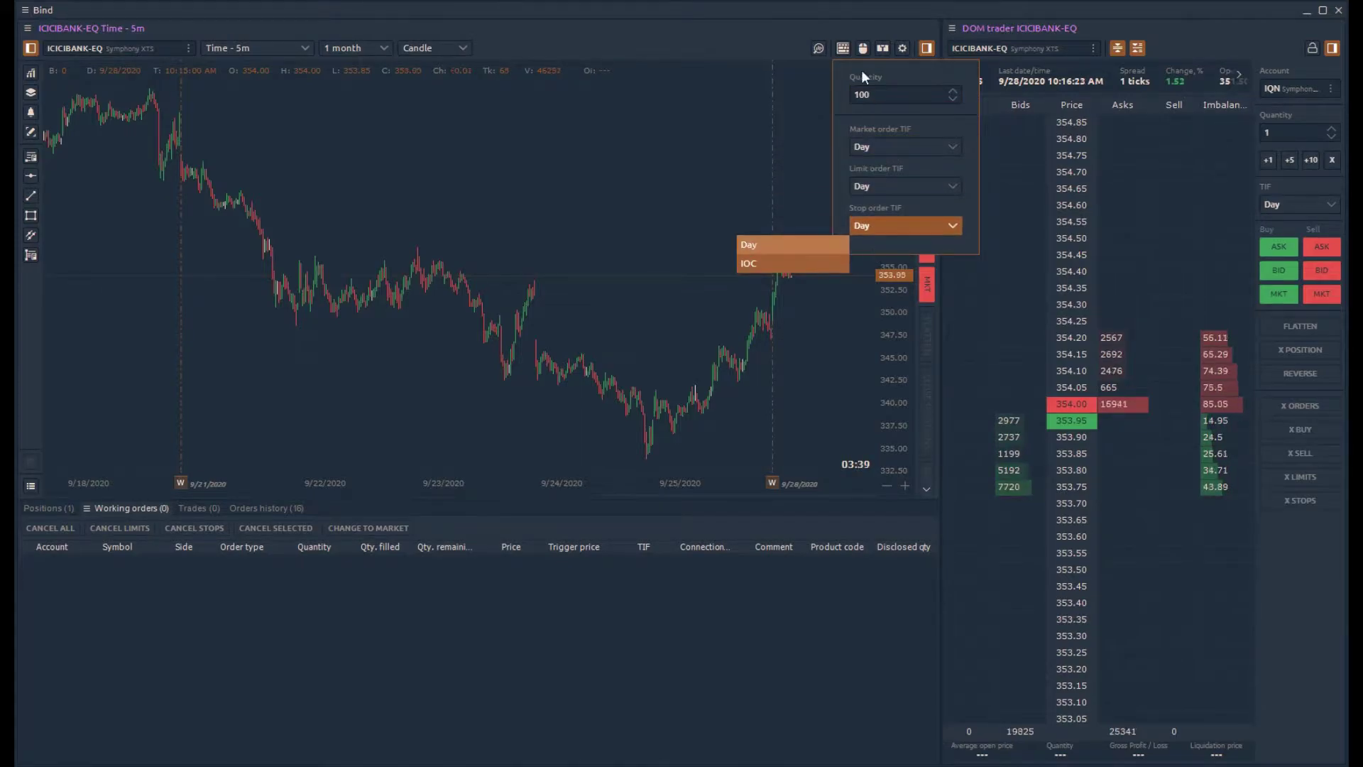
click(766, 30)
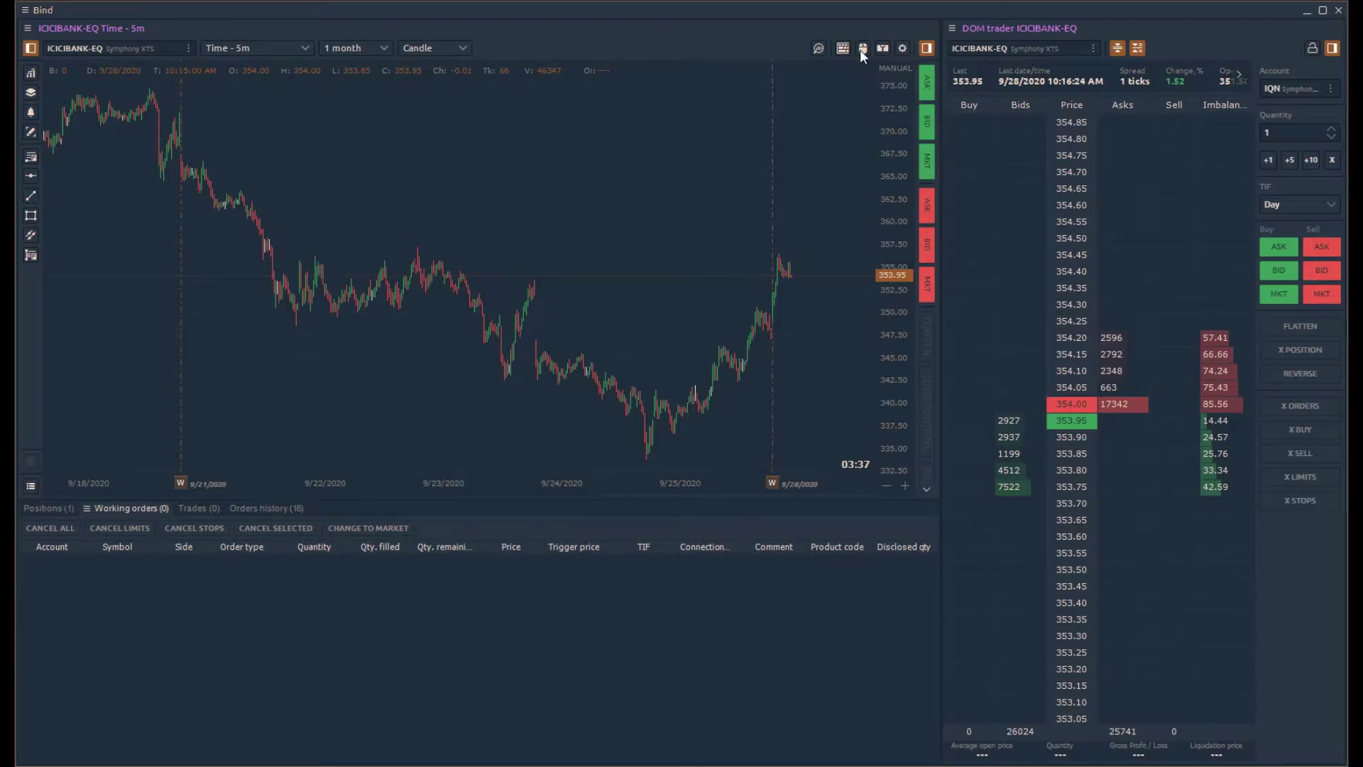
Step: Turn on the mouse-trading toggle on the ICICIBANK chart toolbar so it shows orange
click(862, 50)
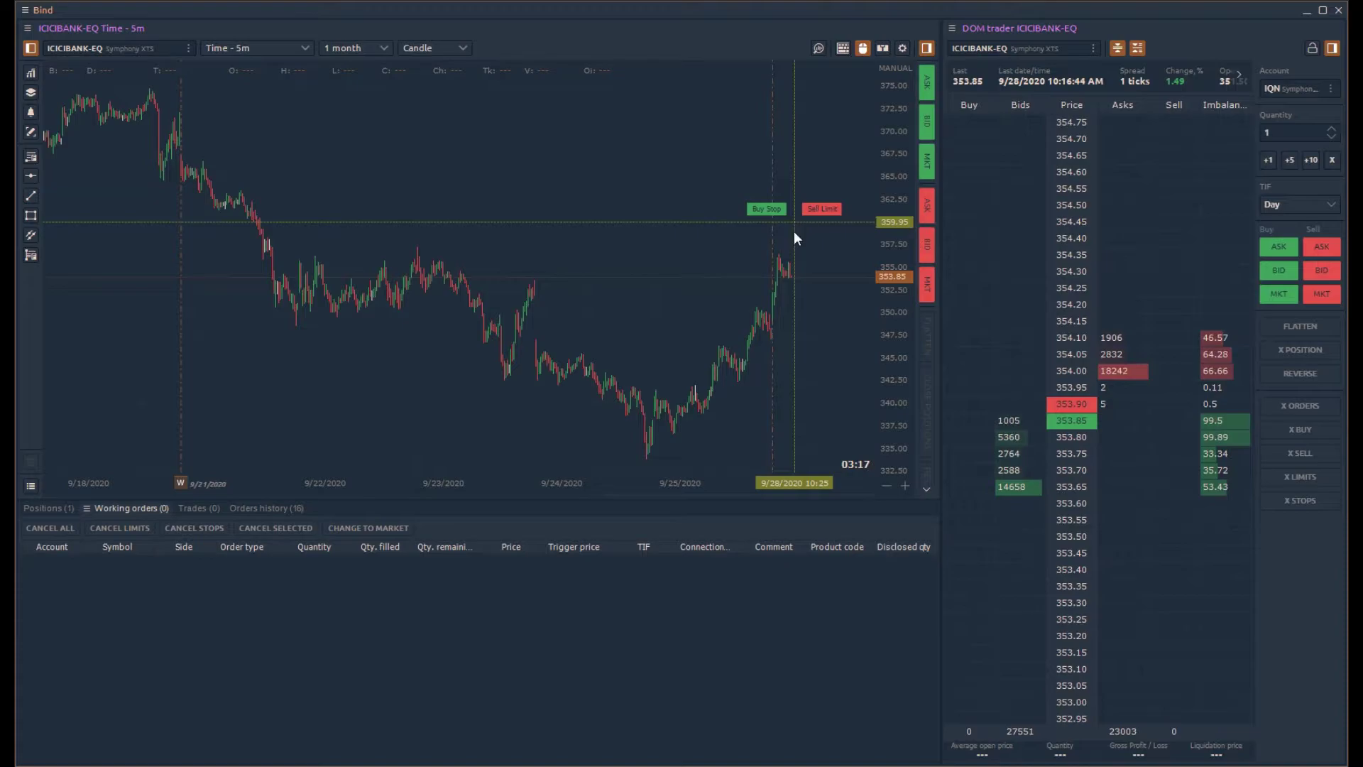
Step: Place 100-share buy limit 352.10, sell stop 342.00, buy stop 363.50 and sell limit 372.30 orders
click(794, 293)
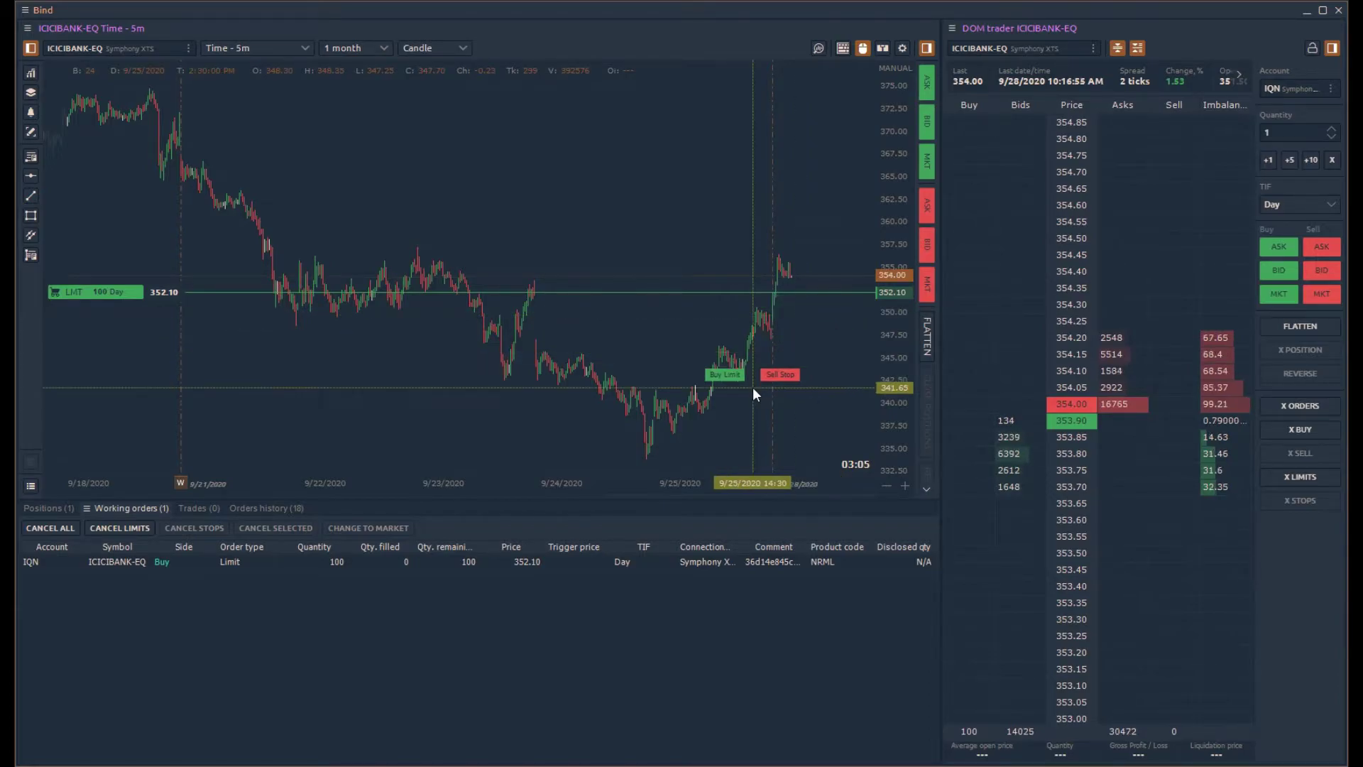
click(757, 384)
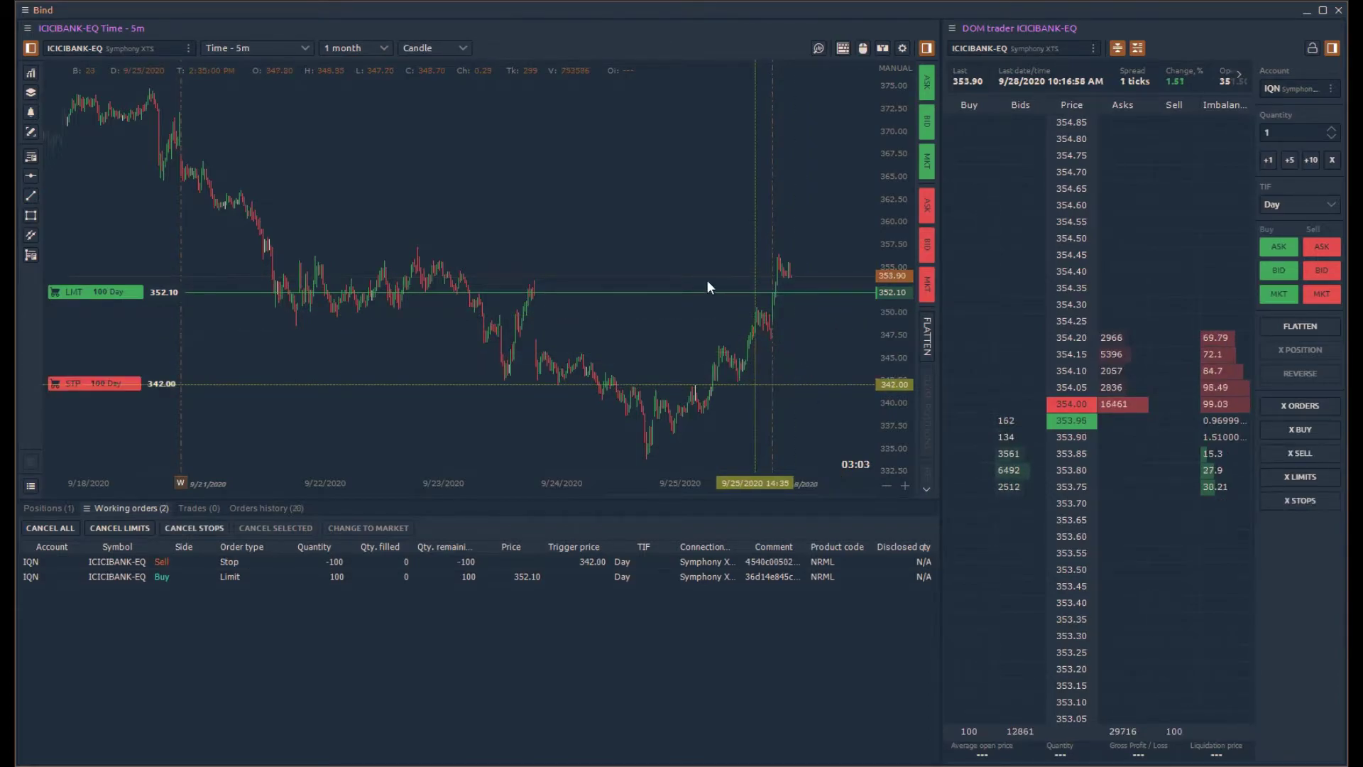
click(862, 47)
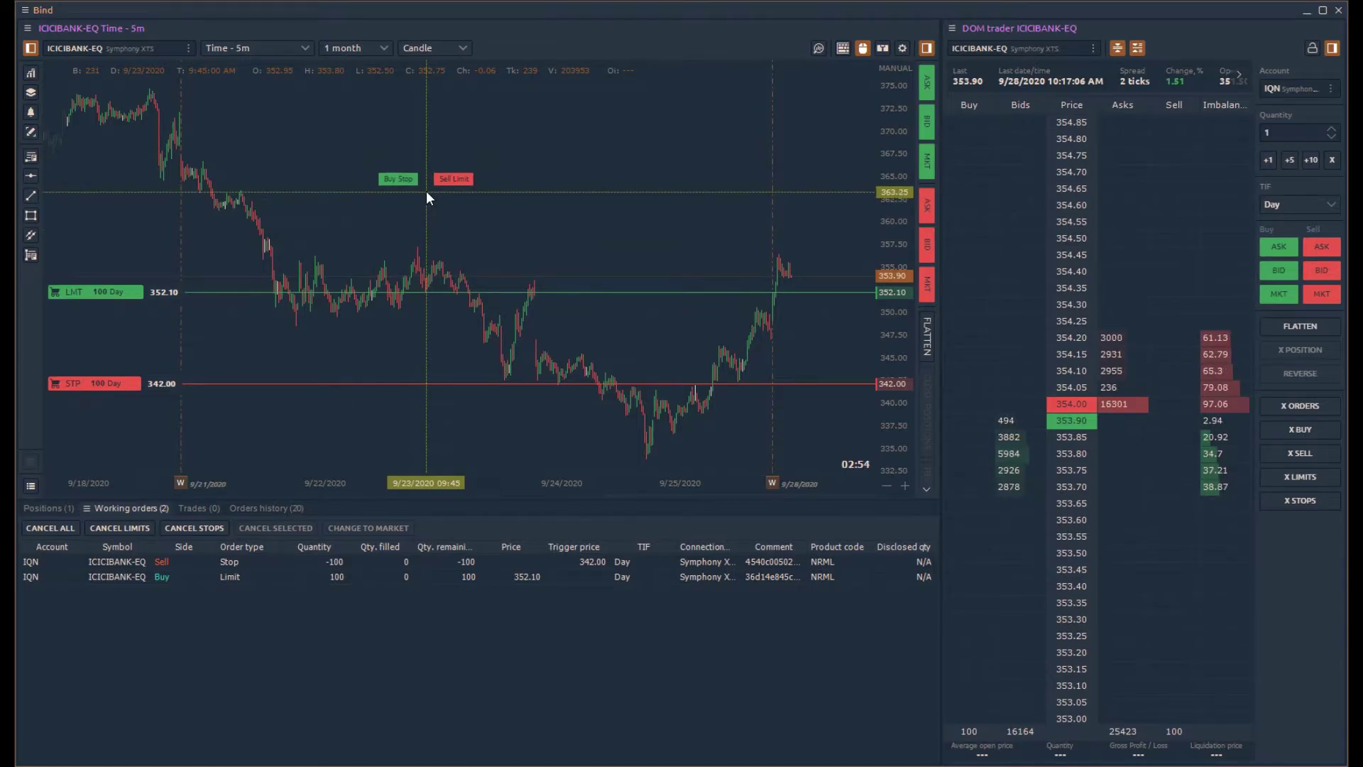
click(426, 192)
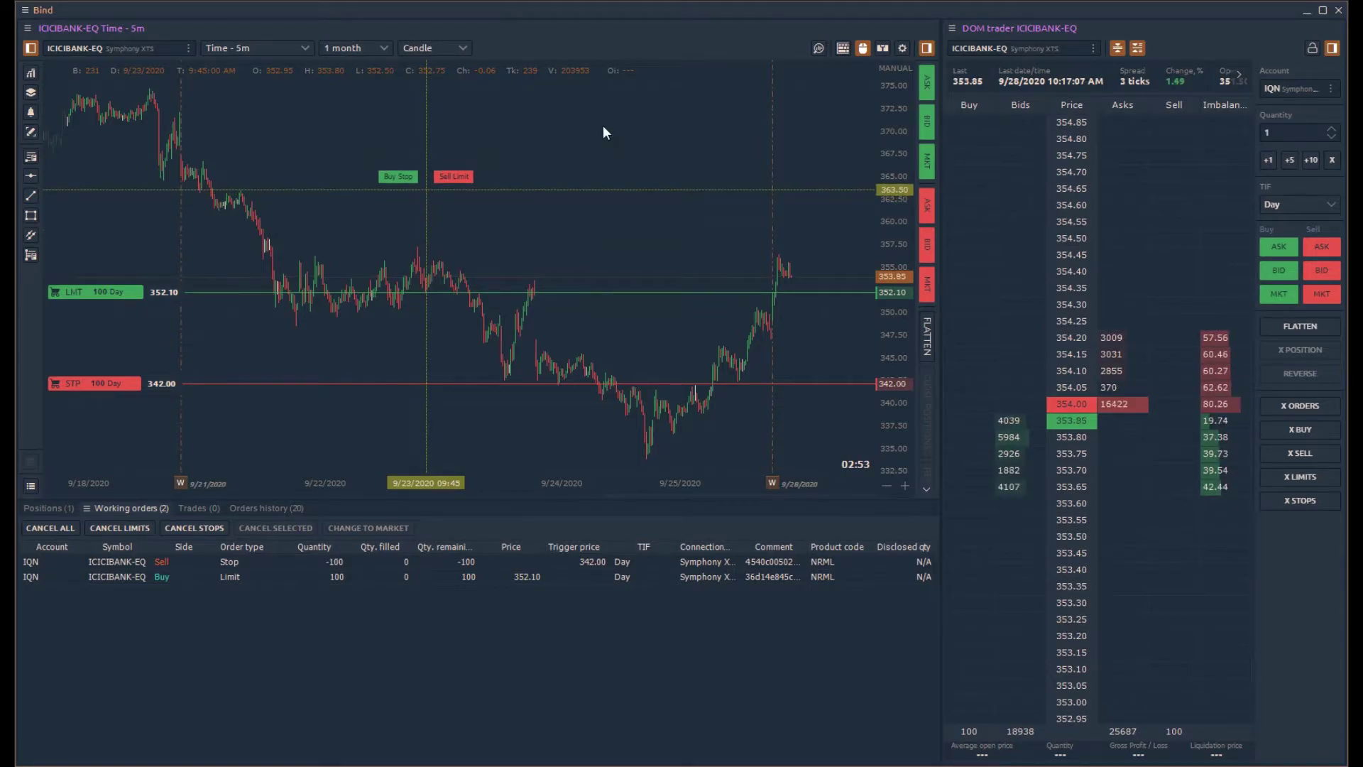
click(862, 48)
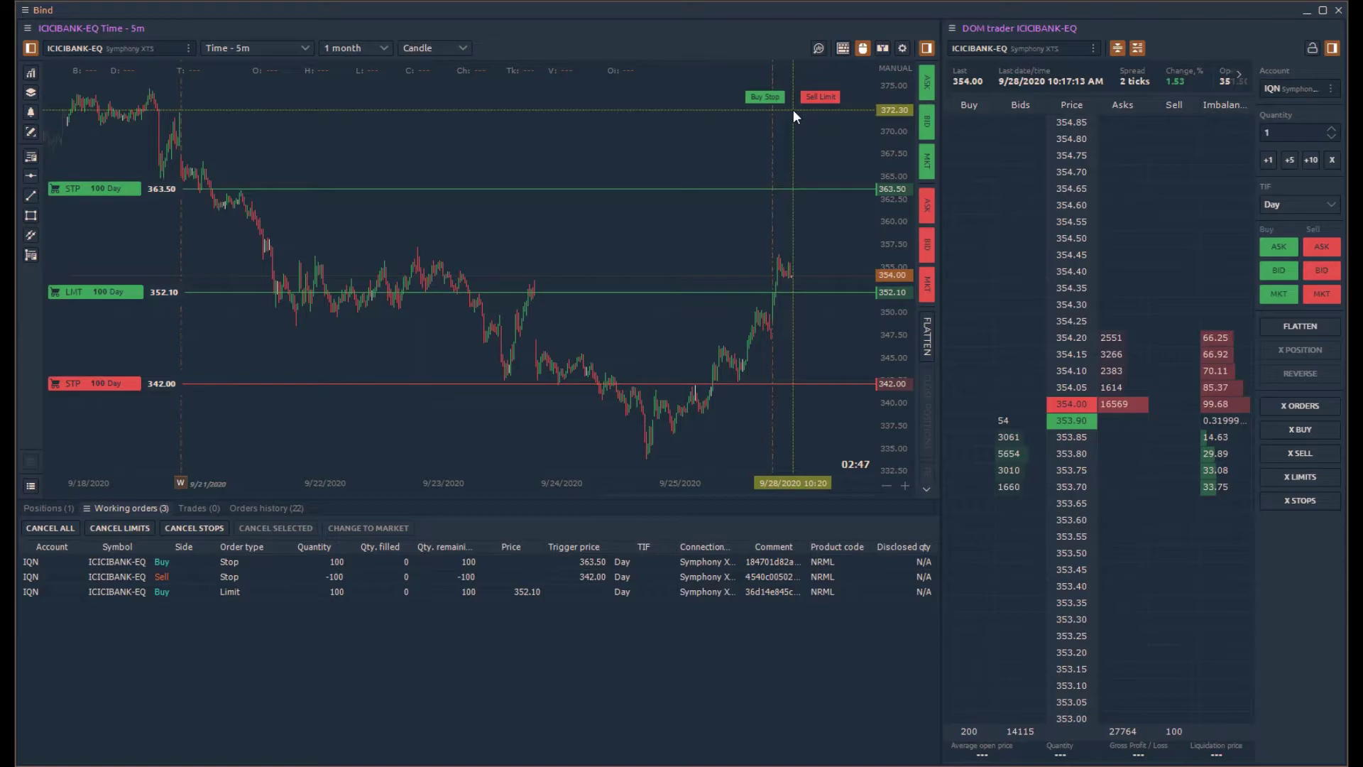
key(Escape)
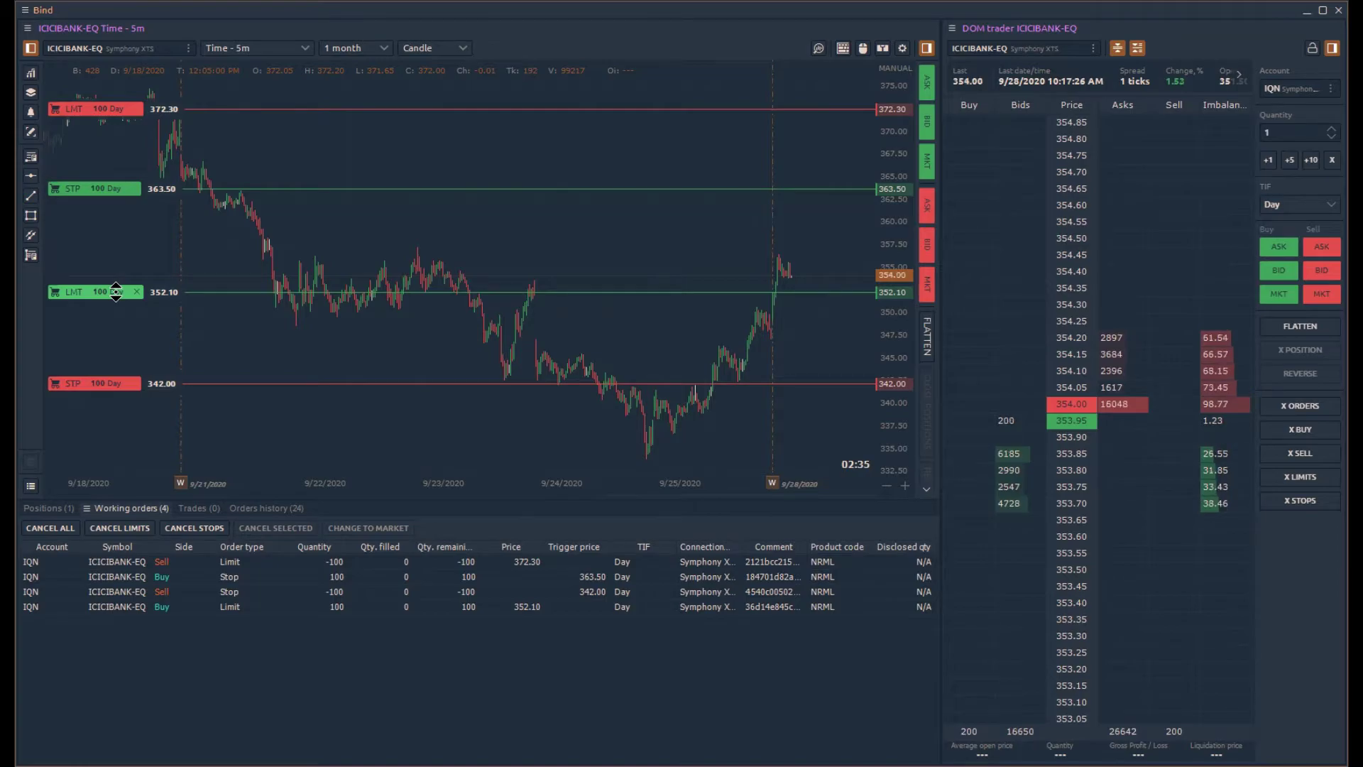
Step: Drag the green buy limit order label from 352.10 down to 350.10
drag(121, 281, 118, 311)
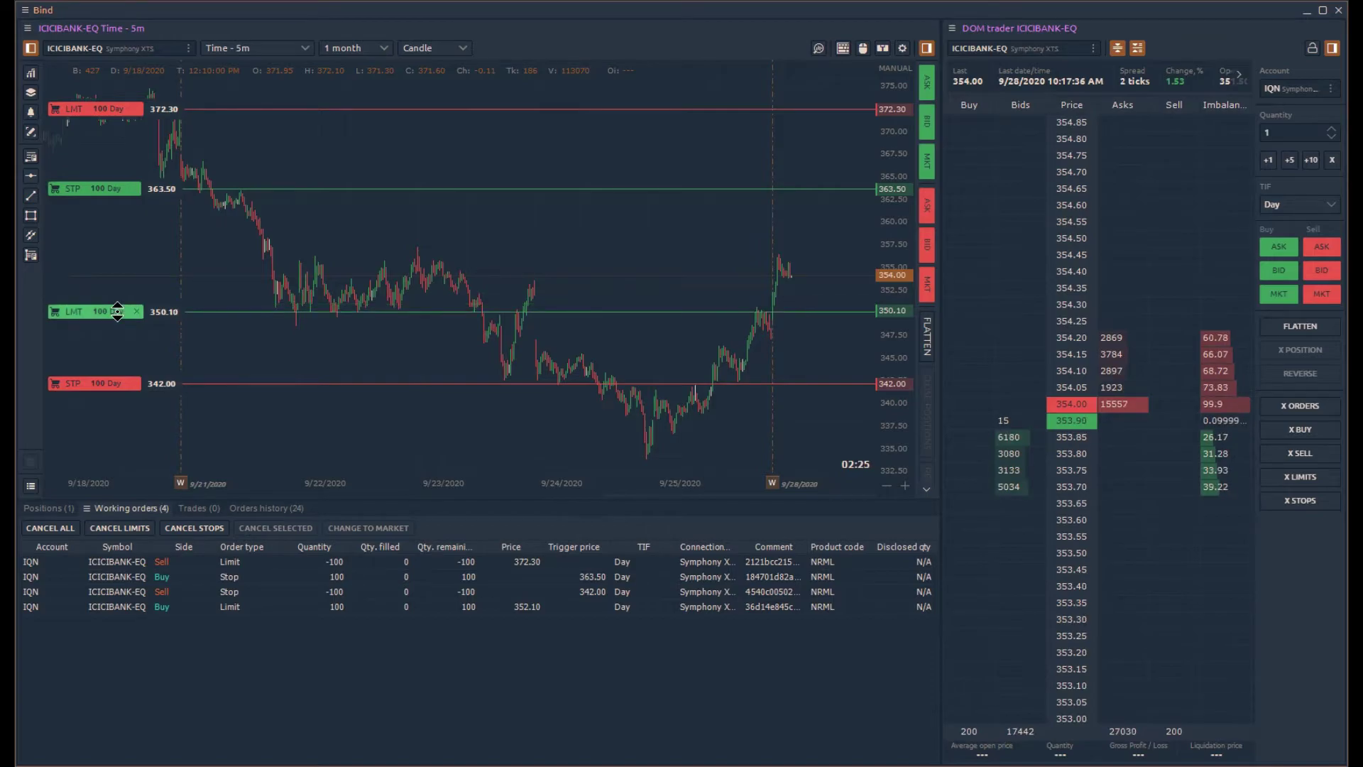
drag(117, 309, 117, 310)
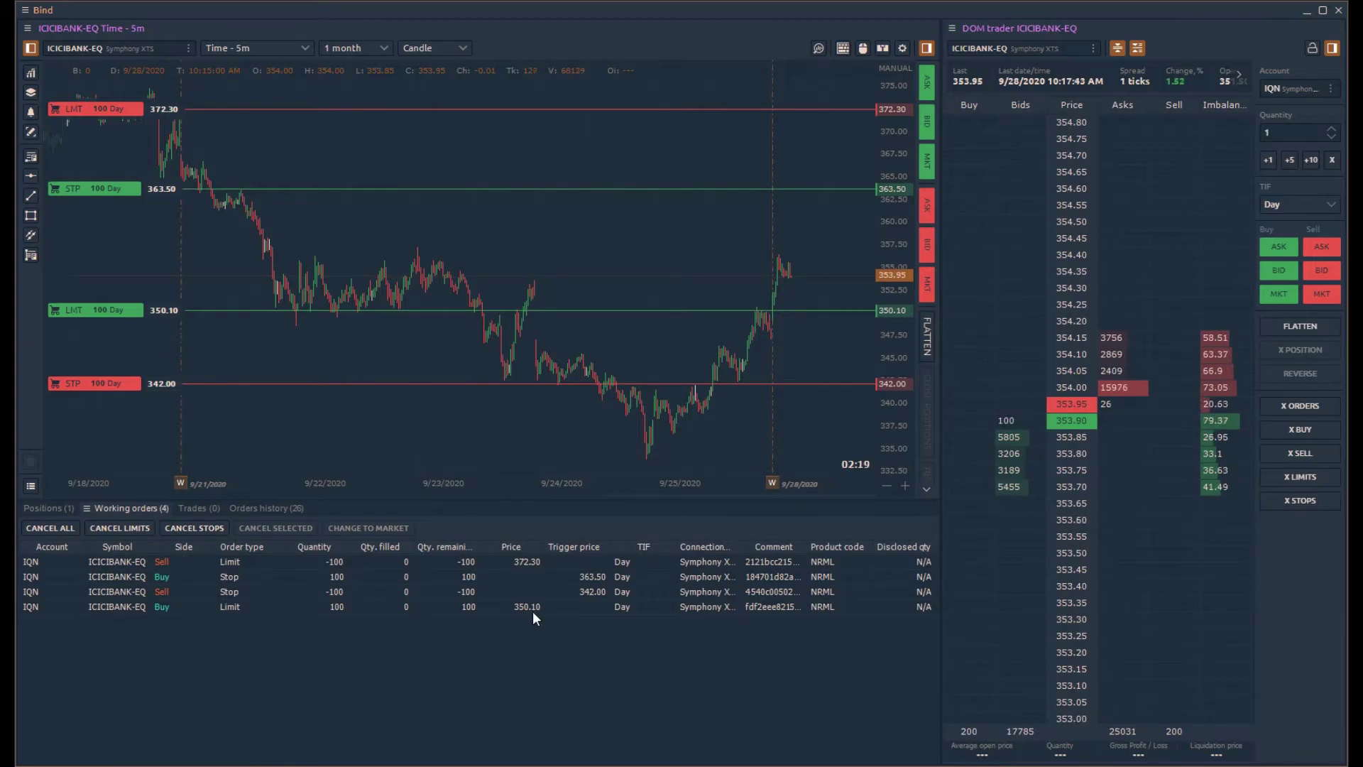
click(887, 176)
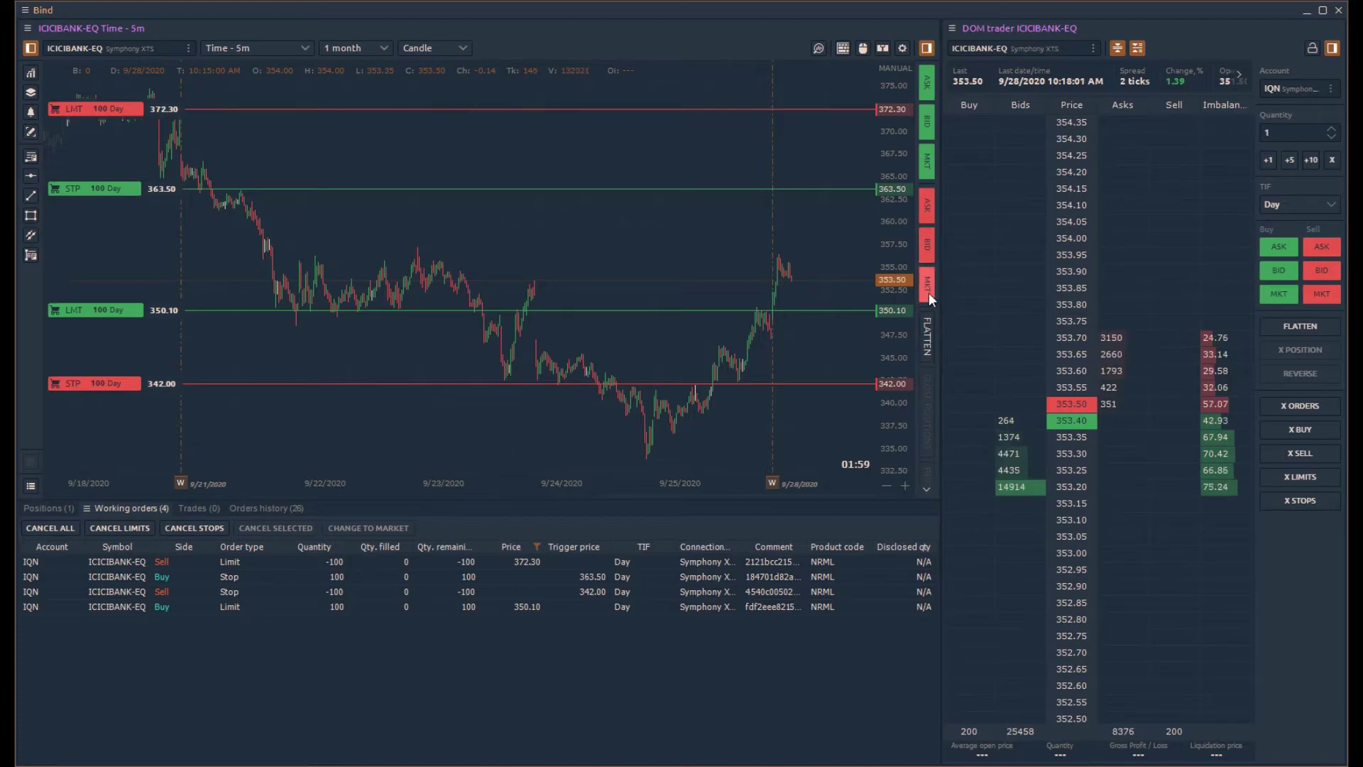
click(926, 489)
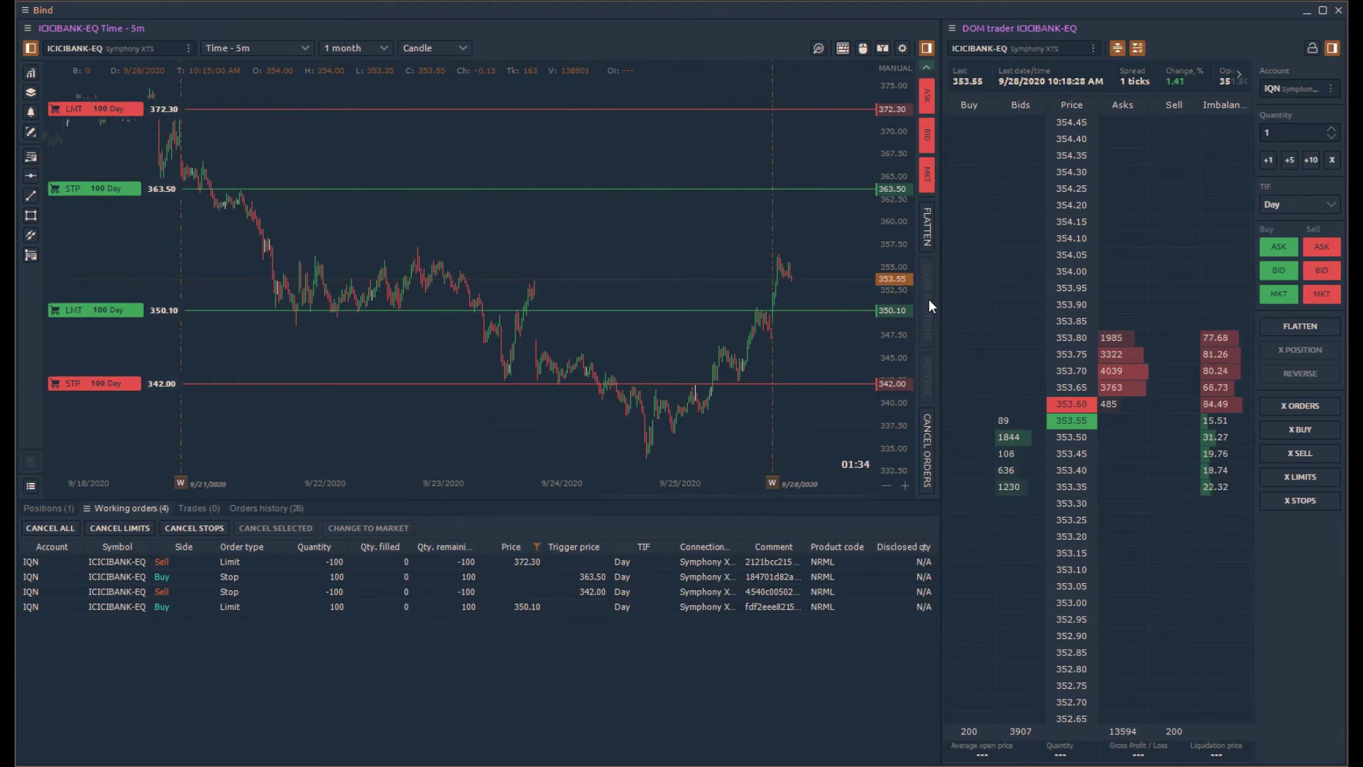
click(925, 65)
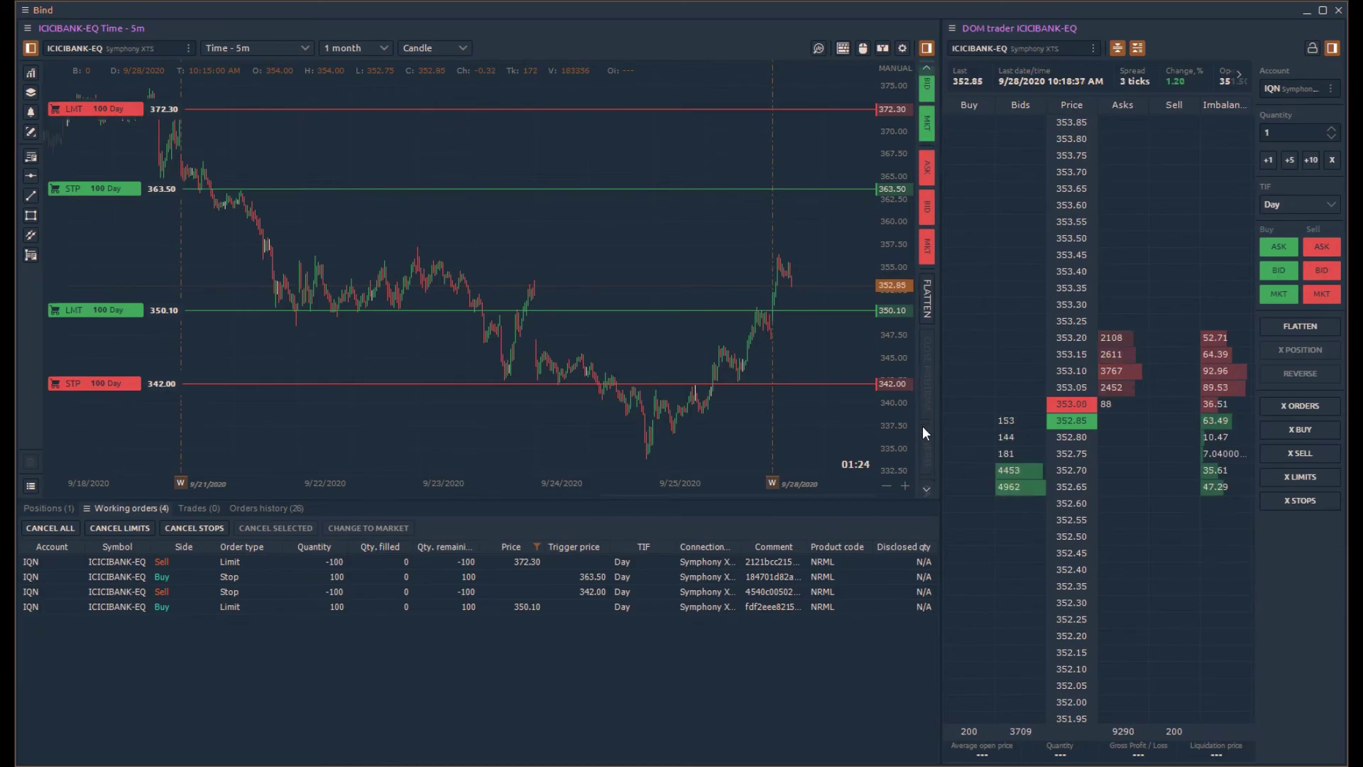
scroll(922, 427, down, 1)
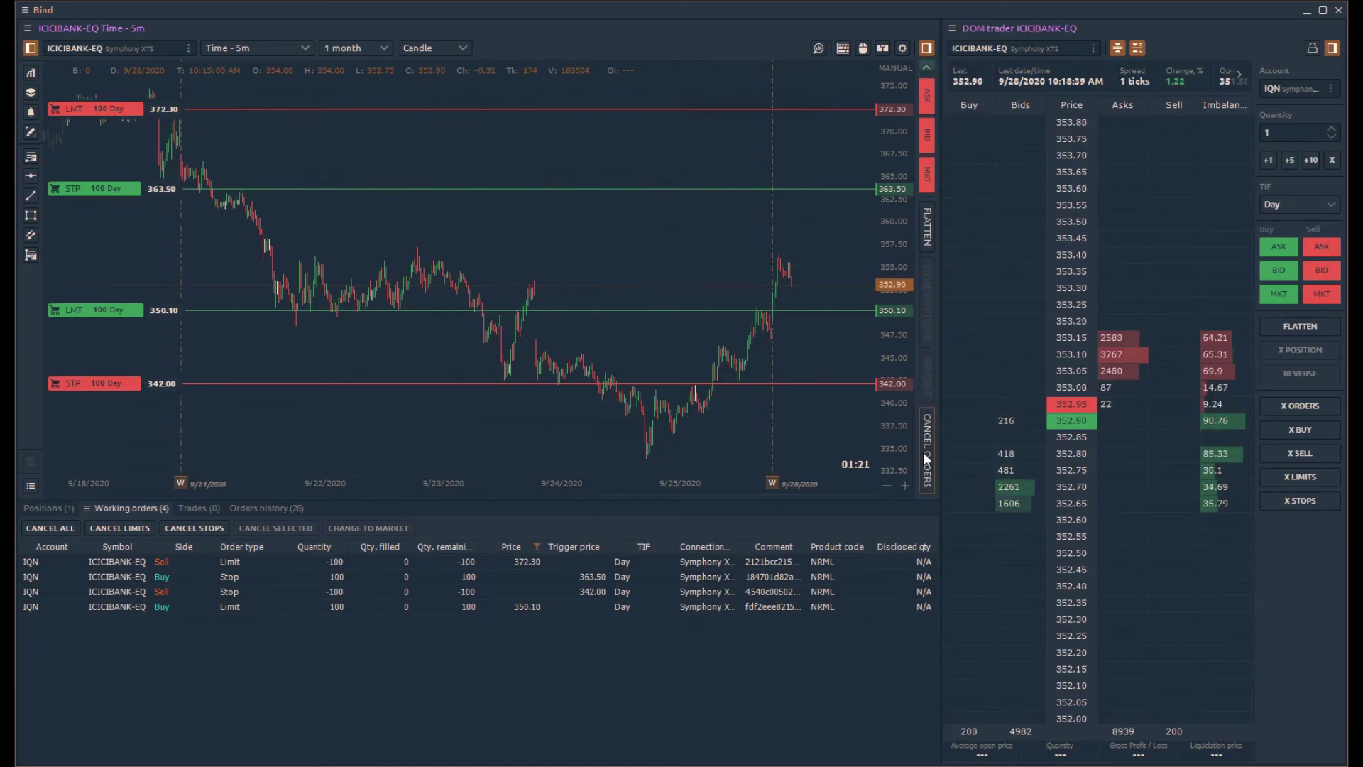